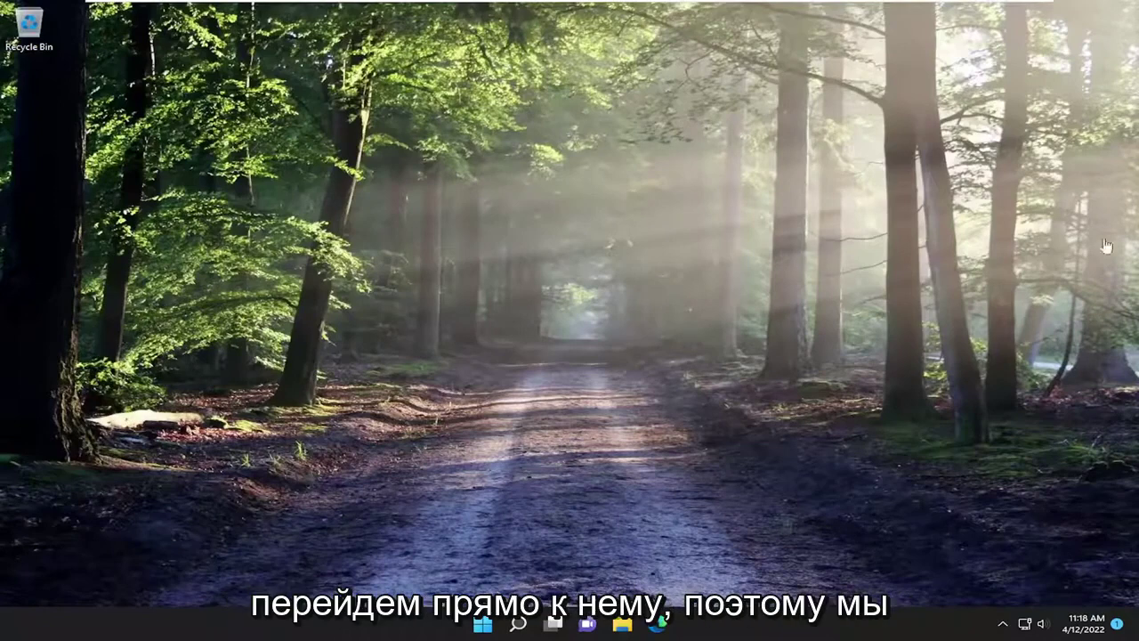
Search for regedit, run Registry Editor as administrator and allow it to make changes to the device.
{"action": "left_click", "coordinate": [517, 626]}
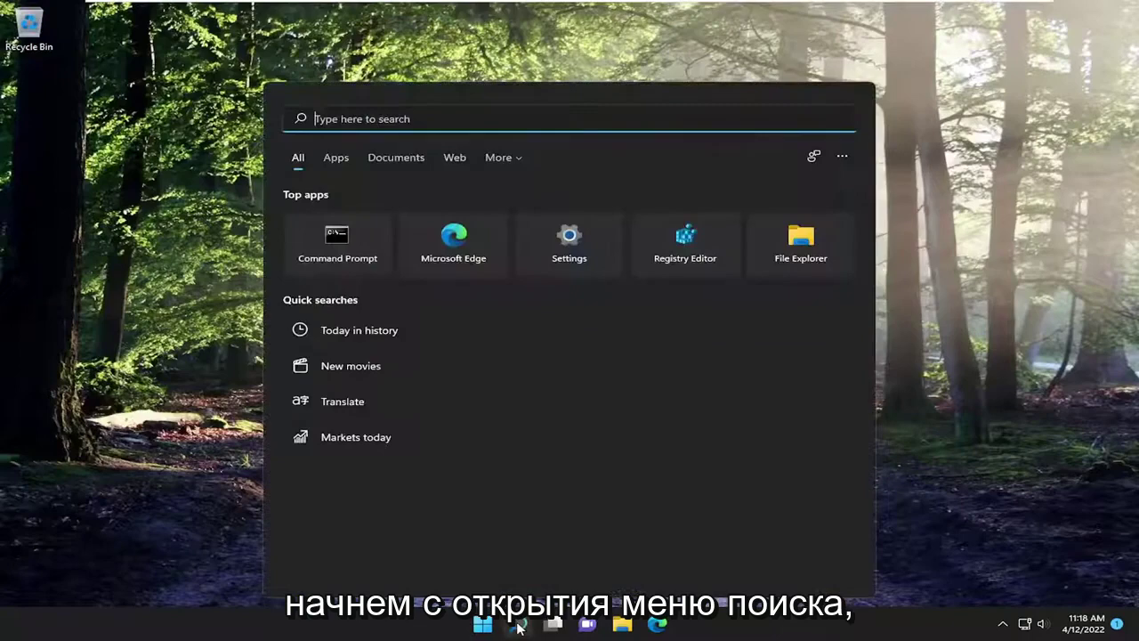
{"action": "type", "text": "regedit"}
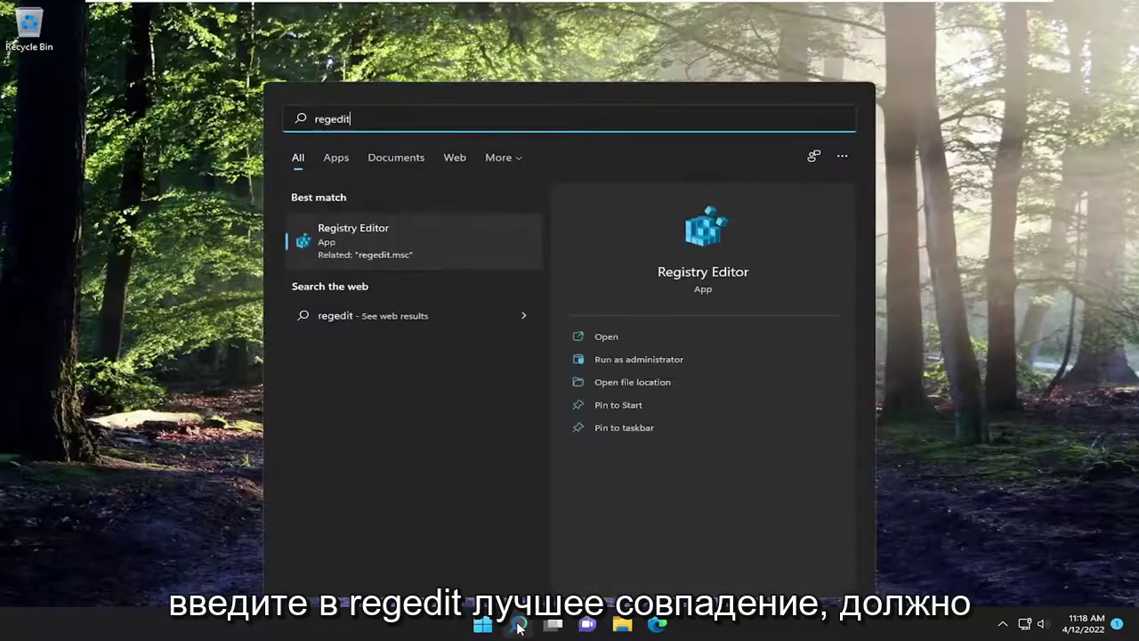
{"action": "right_click", "coordinate": [341, 242]}
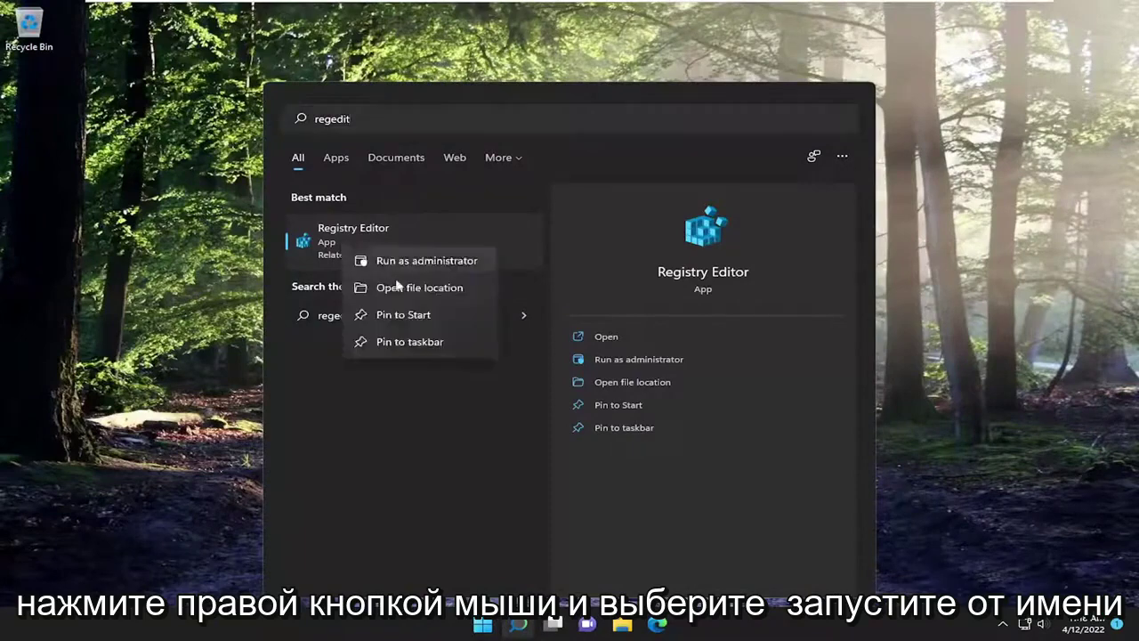
{"action": "left_click", "coordinate": [422, 263]}
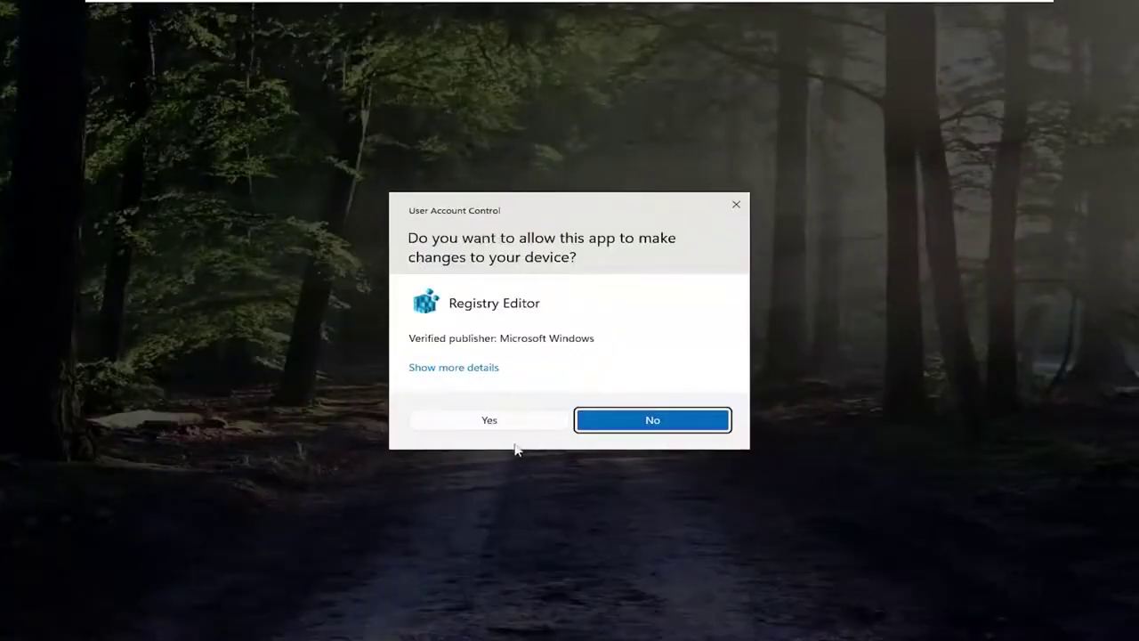
{"action": "left_click", "coordinate": [489, 422]}
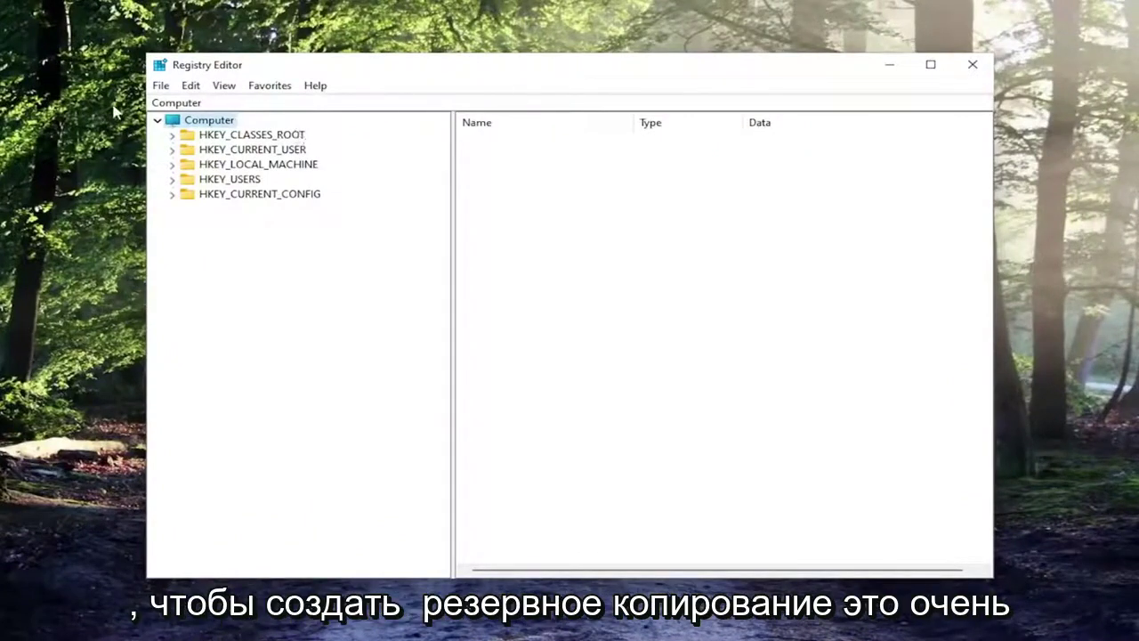
View the registry export dialog and the import dialog, cancelling each without saving or loading a file.
{"action": "left_click", "coordinate": [161, 86]}
{"action": "left_click", "coordinate": [176, 119]}
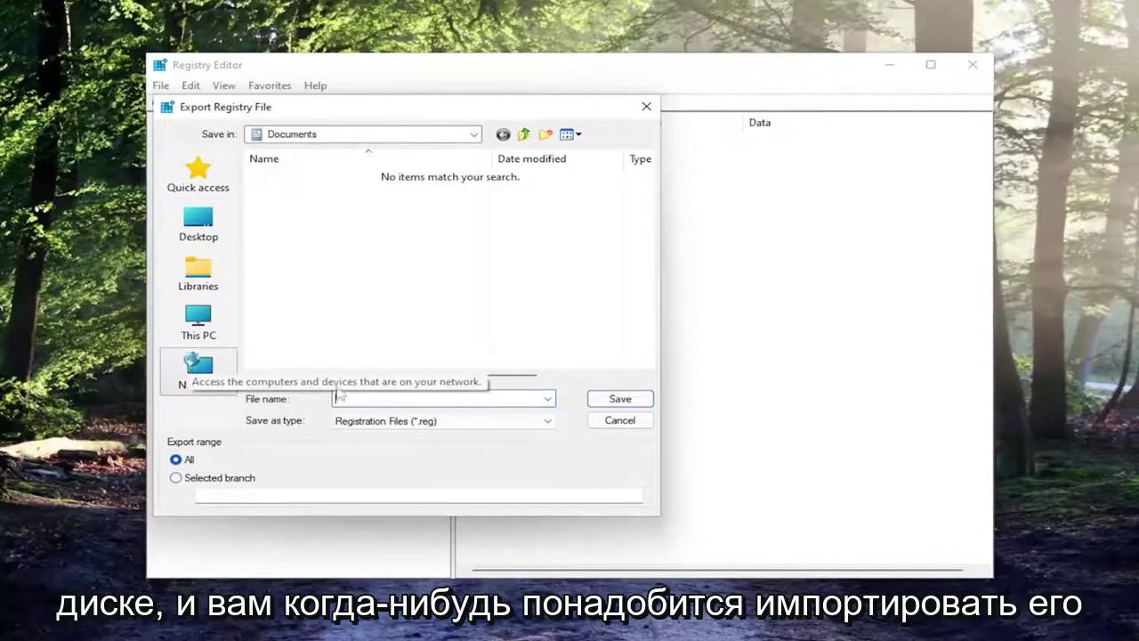
{"action": "left_click", "coordinate": [625, 426]}
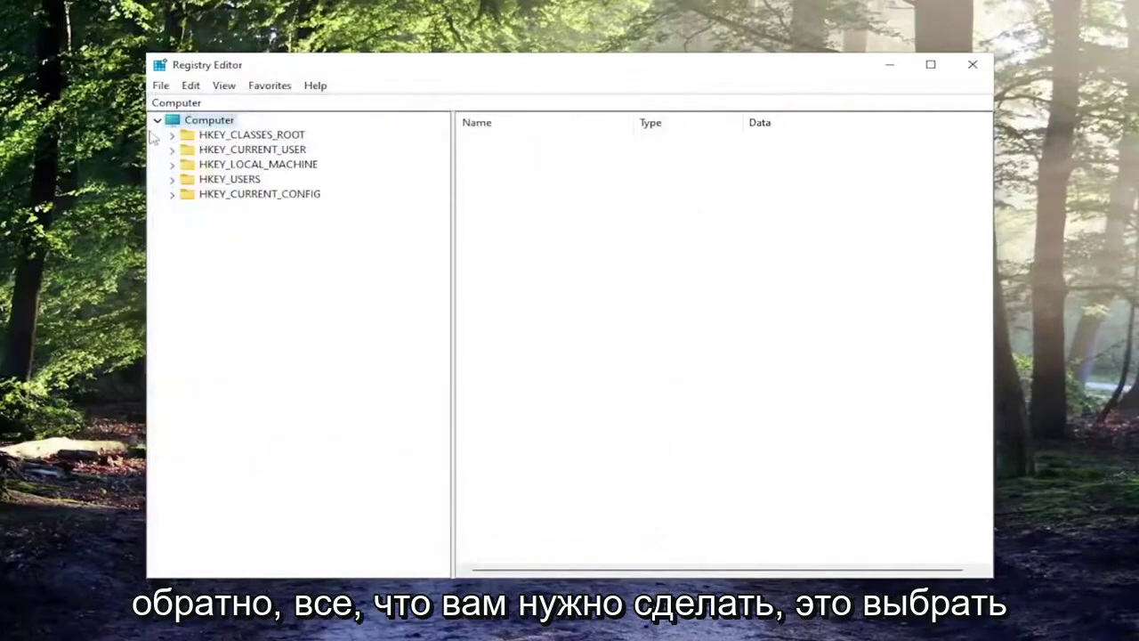
{"action": "left_click", "coordinate": [162, 87]}
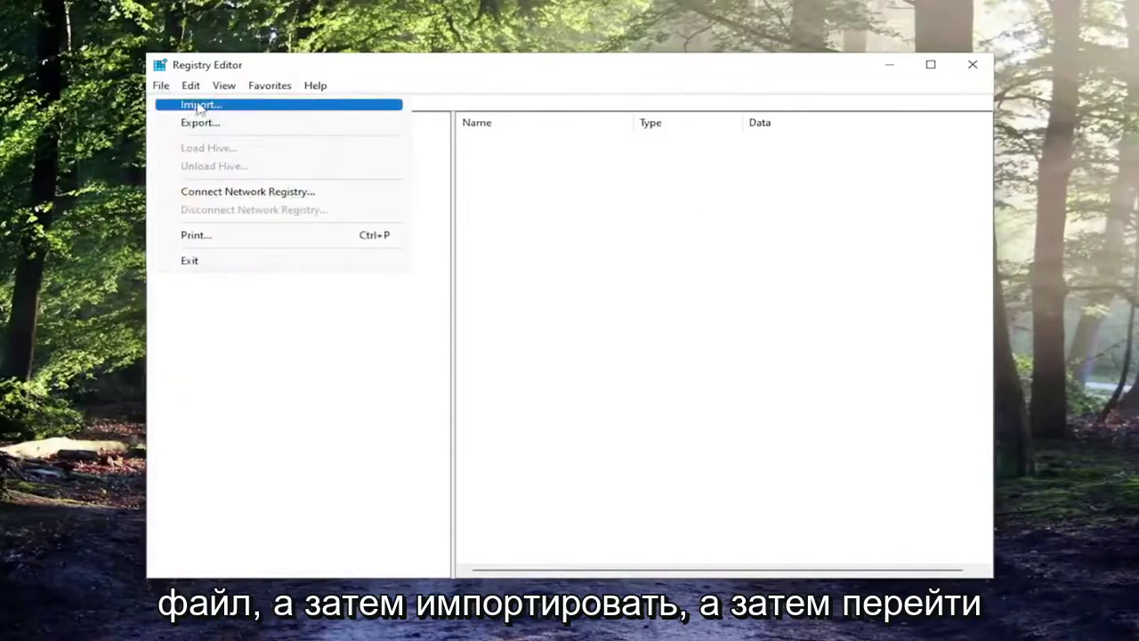
{"action": "left_click", "coordinate": [197, 105]}
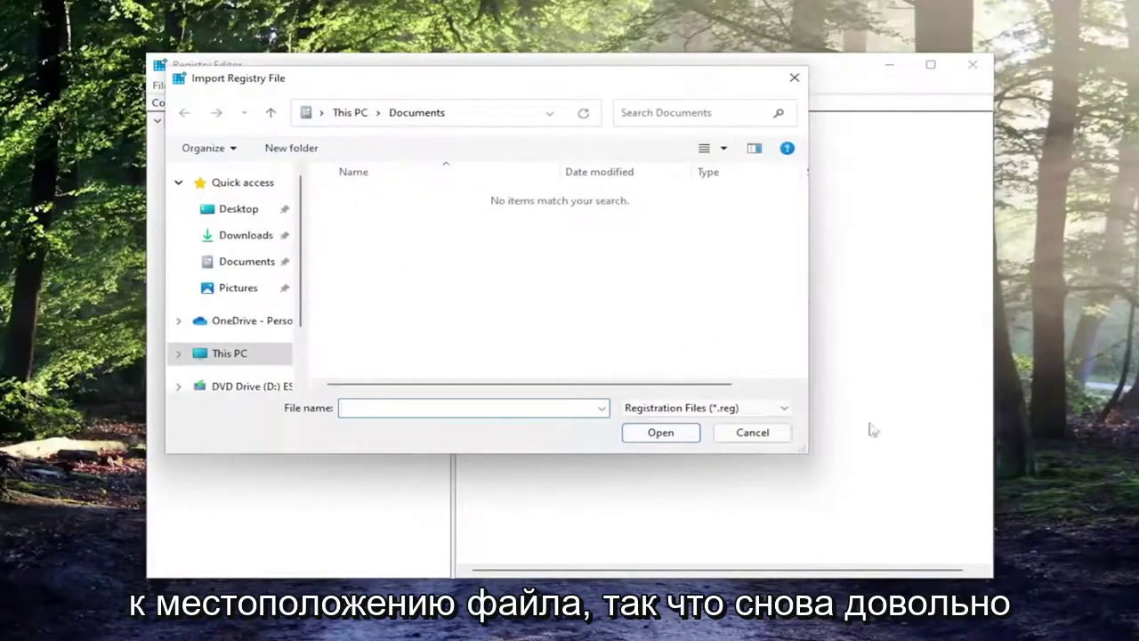
{"action": "left_click", "coordinate": [752, 433]}
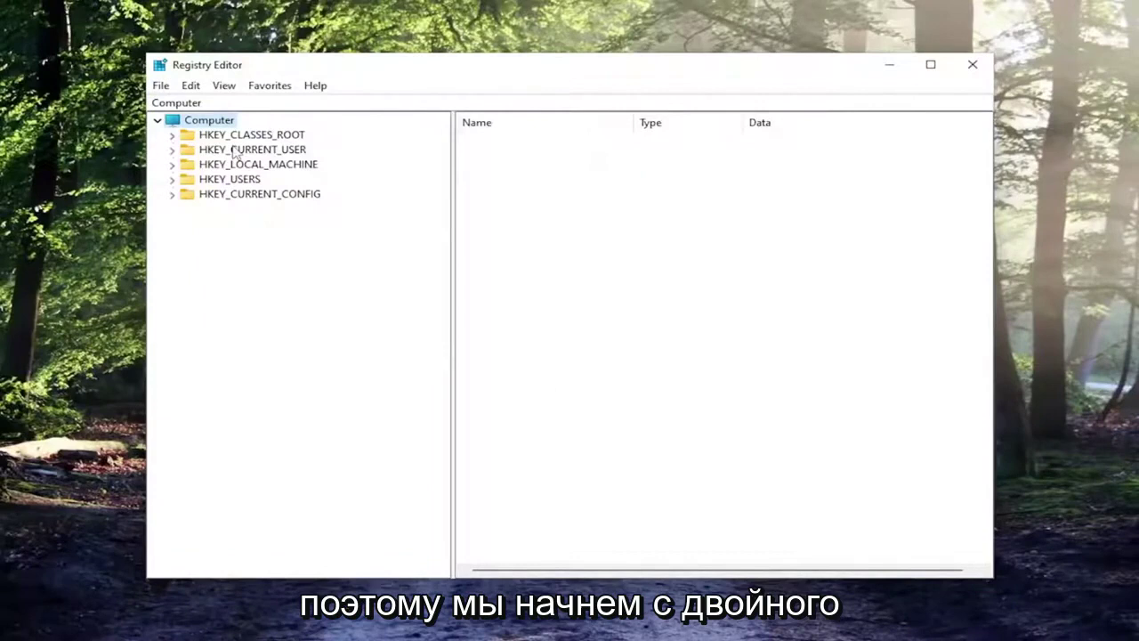
Expand the registry tree down to HKEY_CURRENT_USER\Software\Microsoft\Windows.
{"action": "double_click", "coordinate": [279, 153]}
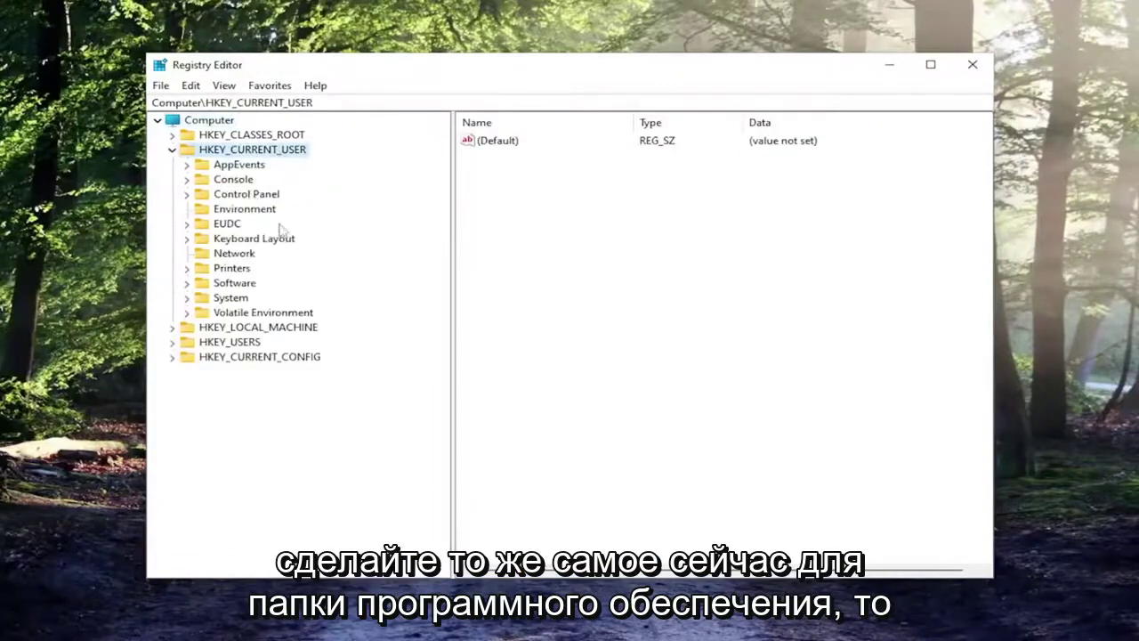
{"action": "left_click", "coordinate": [238, 284]}
{"action": "double_click", "coordinate": [238, 284]}
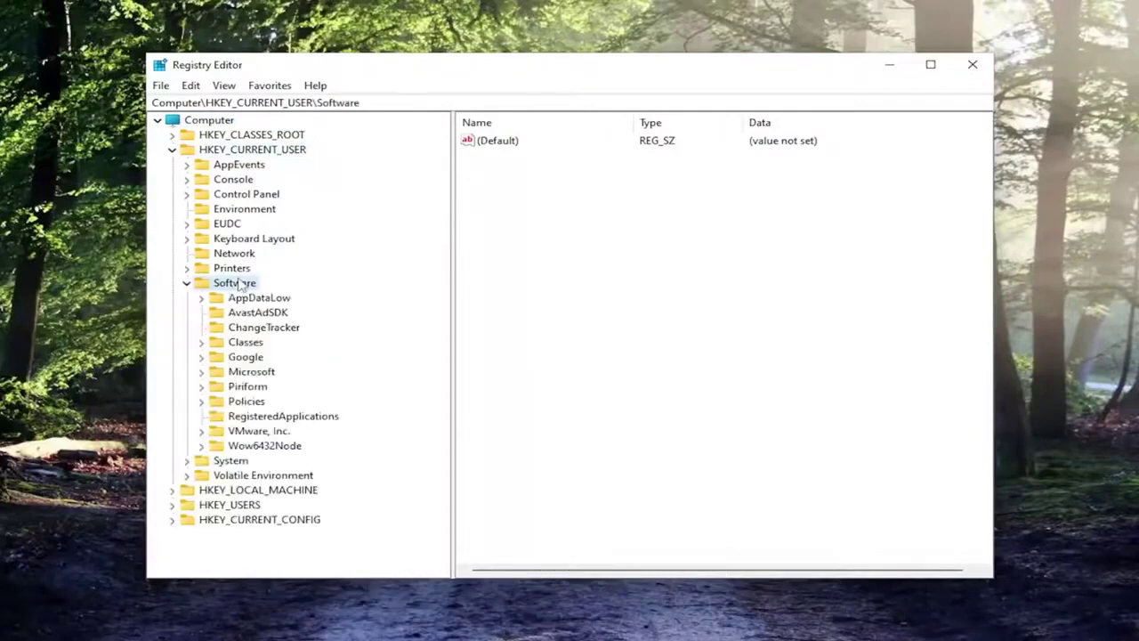
{"action": "double_click", "coordinate": [233, 374]}
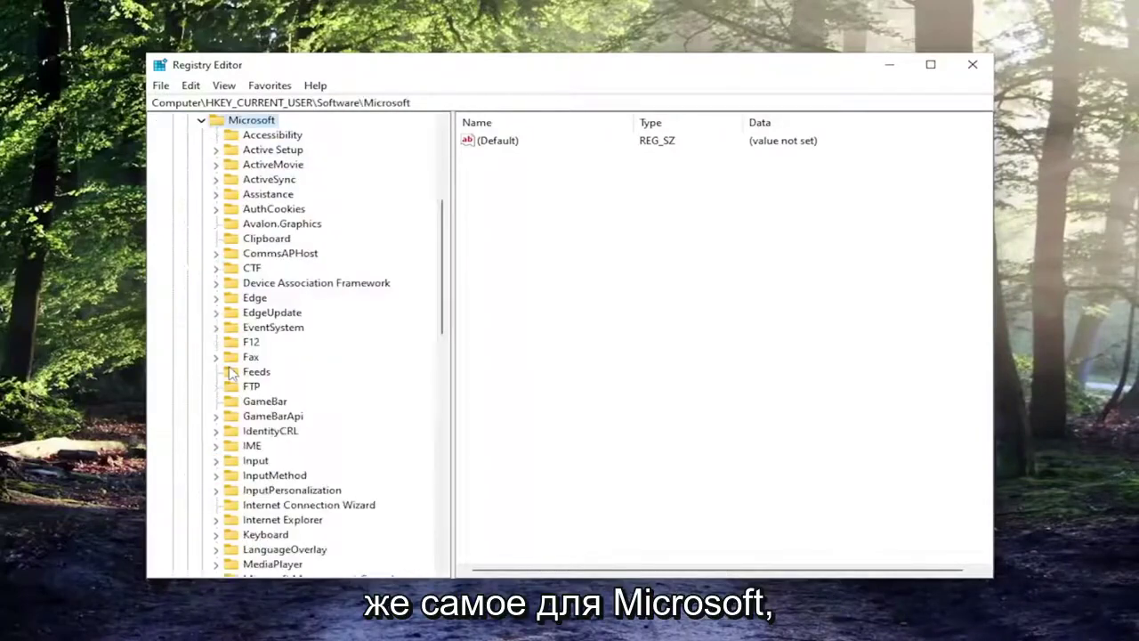
{"action": "scroll", "coordinate": [296, 509], "scroll_direction": "down", "scroll_amount": 13}
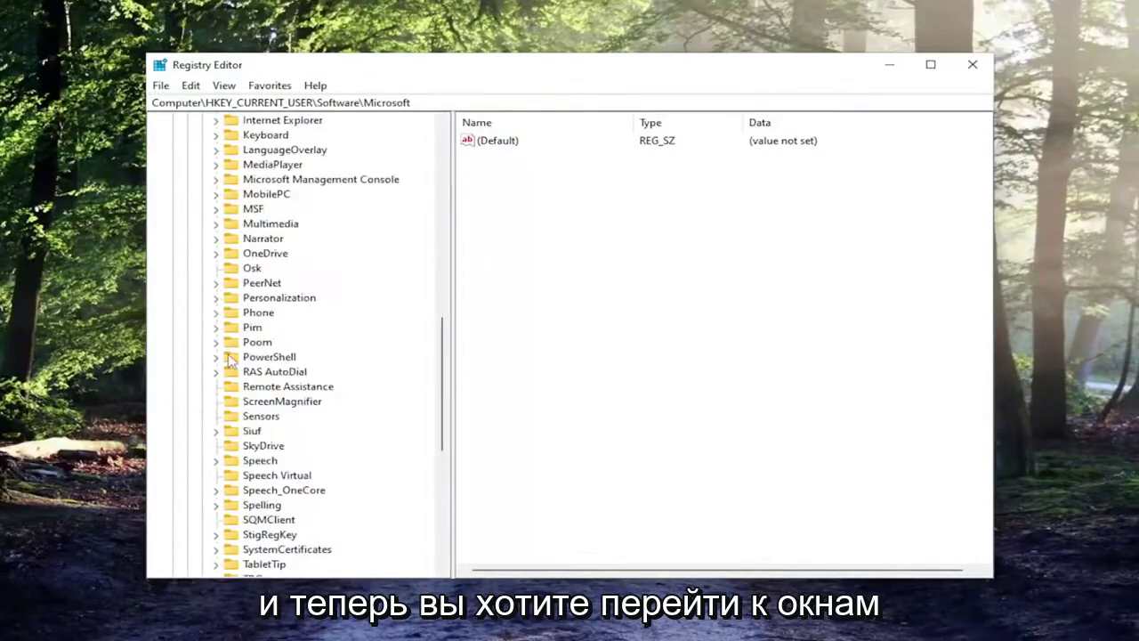
{"action": "double_click", "coordinate": [265, 522]}
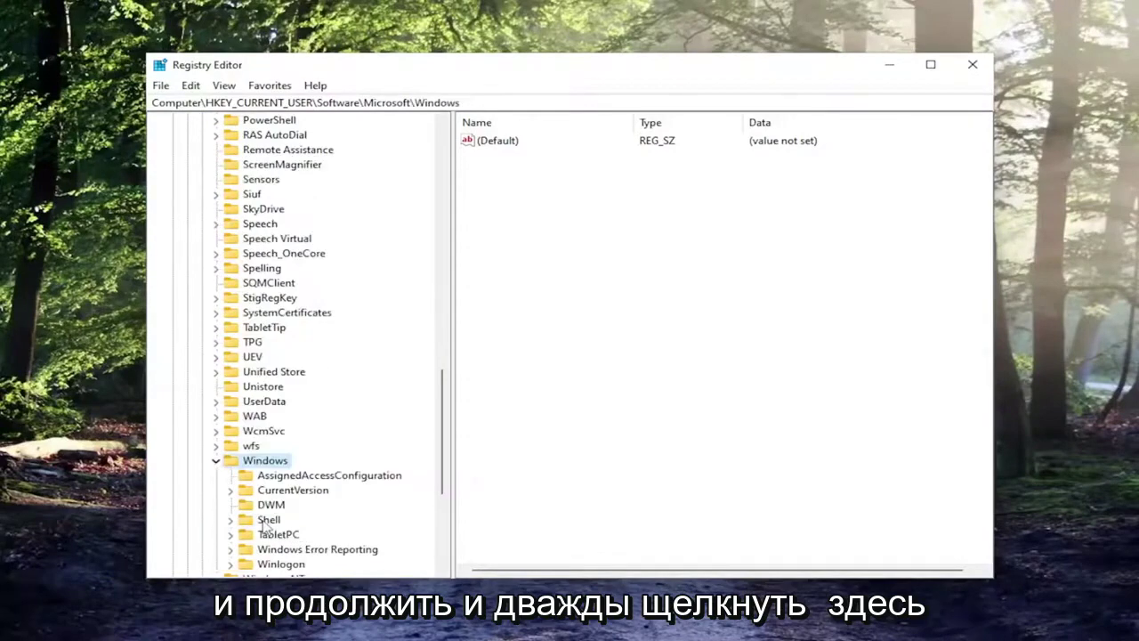
Under the Windows key, expand CurrentVersion\Explorer and select the Advanced key.
{"action": "scroll", "coordinate": [265, 525], "scroll_direction": "down", "scroll_amount": 1}
{"action": "left_click", "coordinate": [289, 448]}
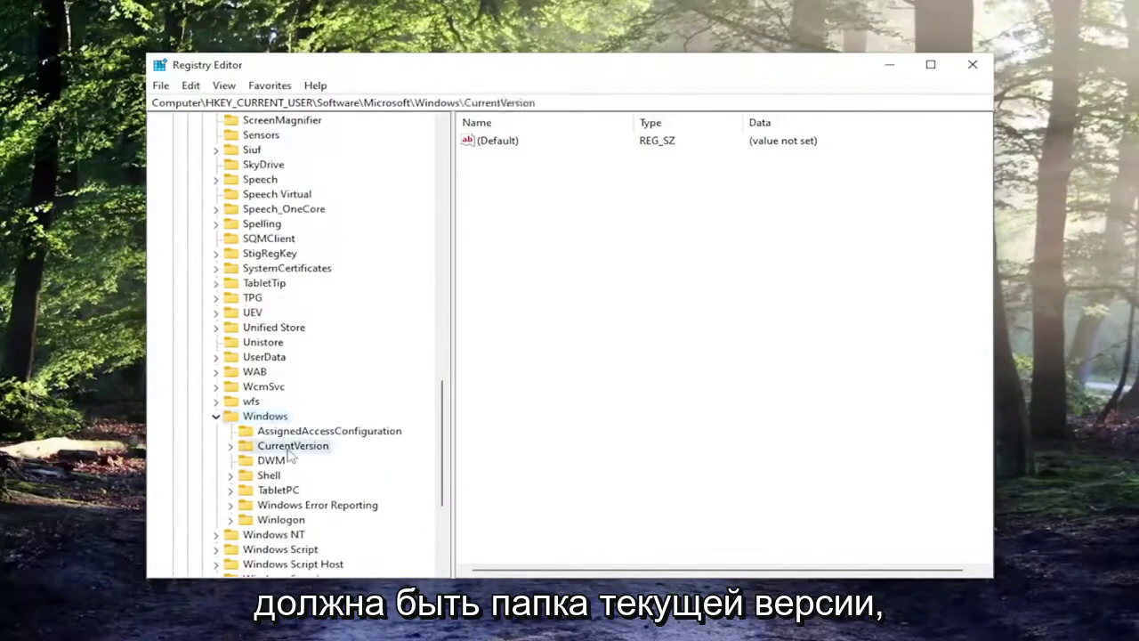
{"action": "double_click", "coordinate": [289, 449]}
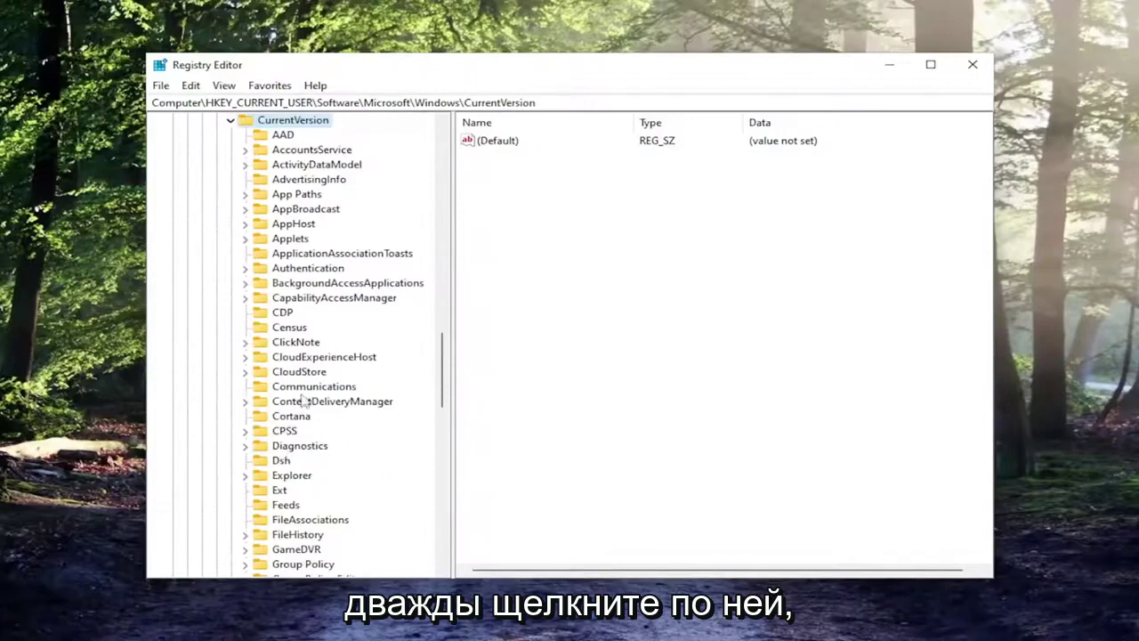
{"action": "scroll", "coordinate": [278, 445], "scroll_direction": "down", "scroll_amount": 1}
{"action": "left_click", "coordinate": [284, 434]}
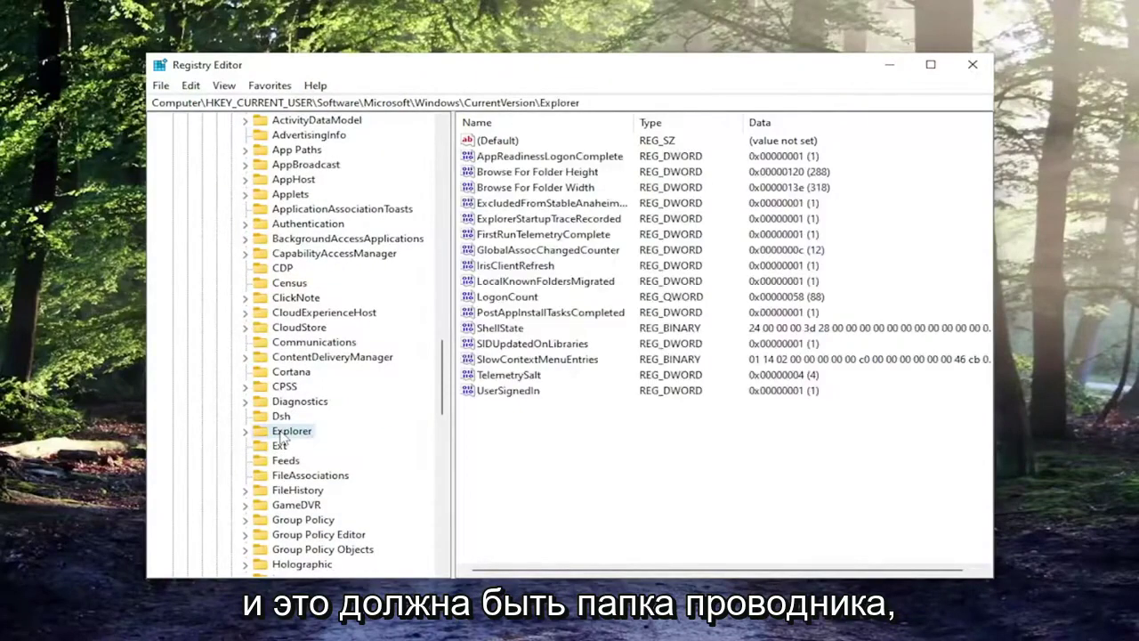
{"action": "double_click", "coordinate": [282, 434]}
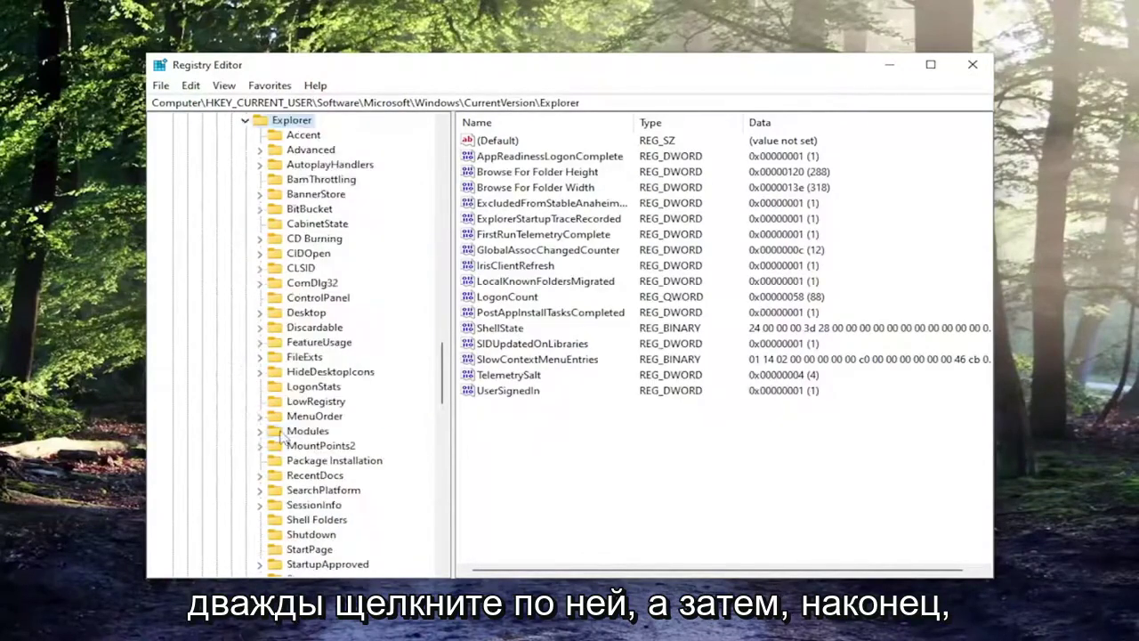
{"action": "left_click", "coordinate": [303, 152]}
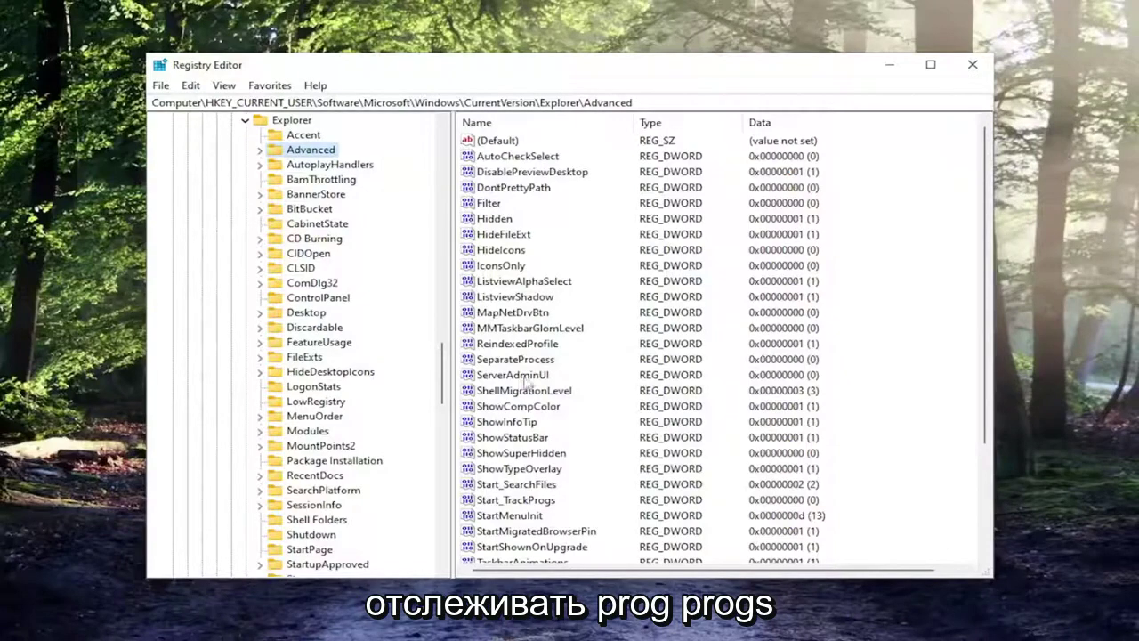
Set the Start_TrackProgs DWORD's value data to 1 with hexadecimal base.
{"action": "left_click", "coordinate": [515, 501]}
{"action": "double_click", "coordinate": [516, 504]}
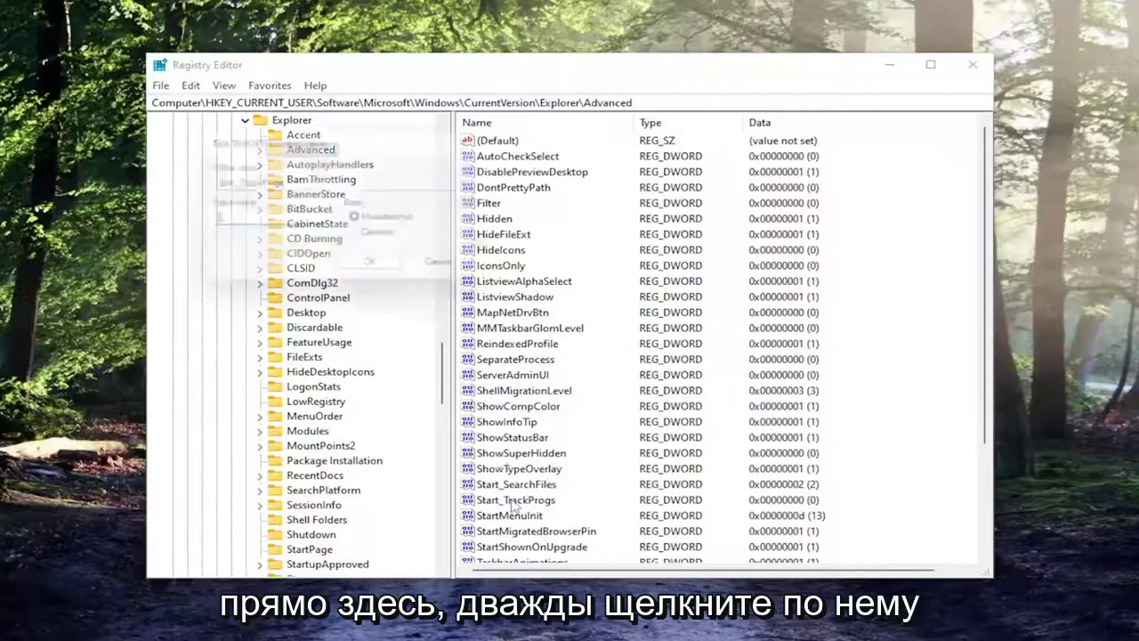
{"action": "left_click_drag", "start_coordinate": [302, 145], "coordinate": [557, 203]}
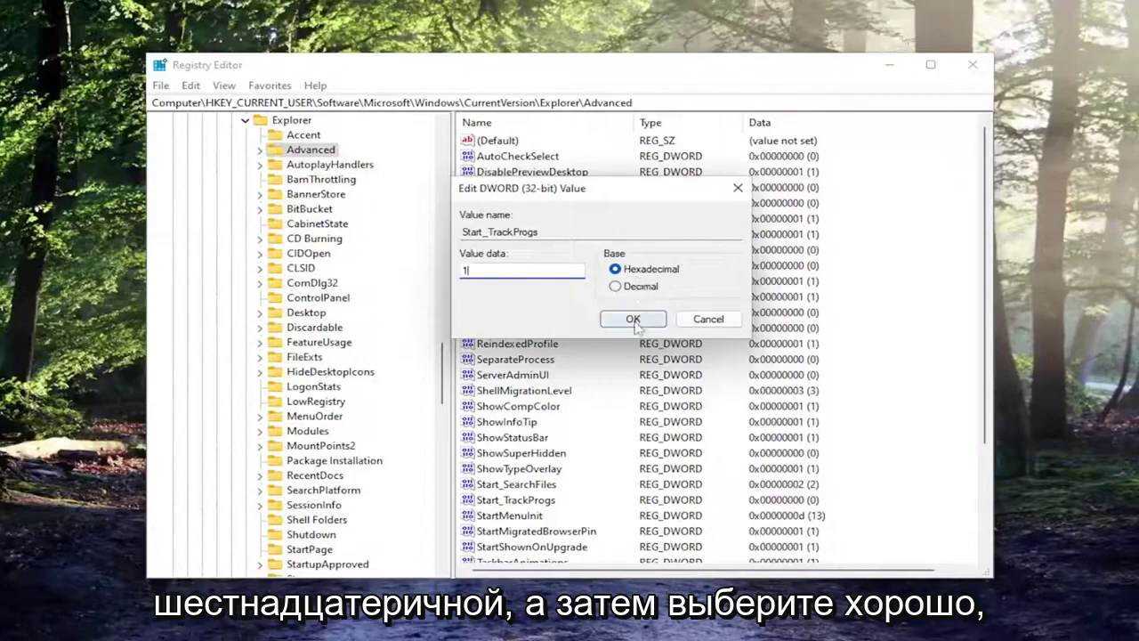
{"action": "left_click", "coordinate": [633, 318]}
Collapse the expanded keys back to the root hives and close Registry Editor.
{"action": "scroll", "coordinate": [391, 357], "scroll_direction": "up", "scroll_amount": 15}
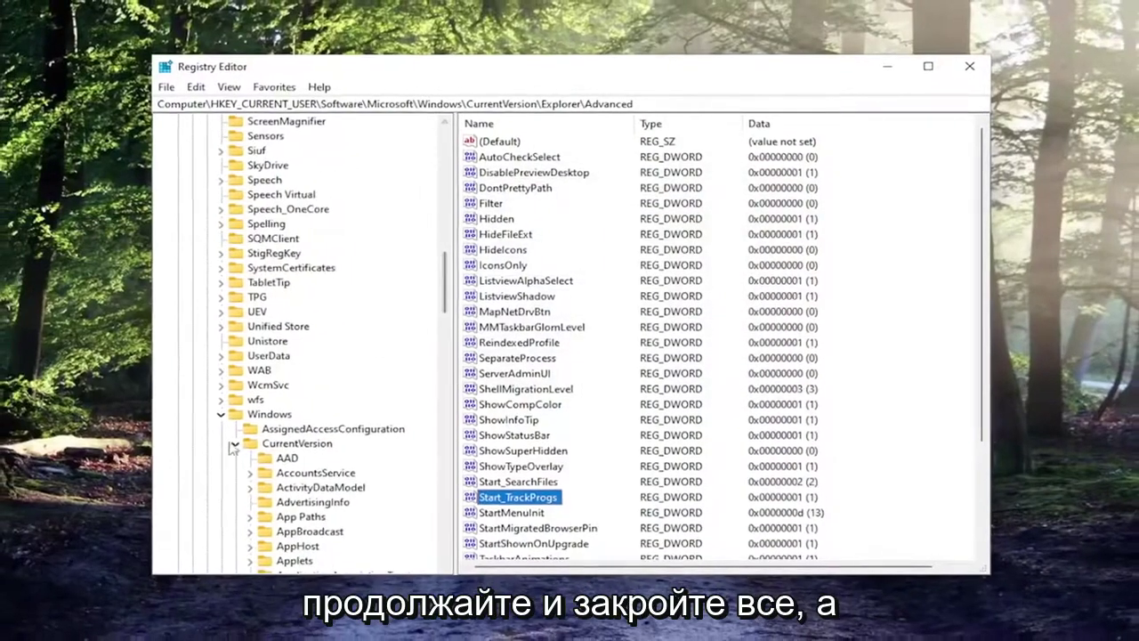
{"action": "left_click", "coordinate": [230, 445]}
{"action": "left_click", "coordinate": [239, 407]}
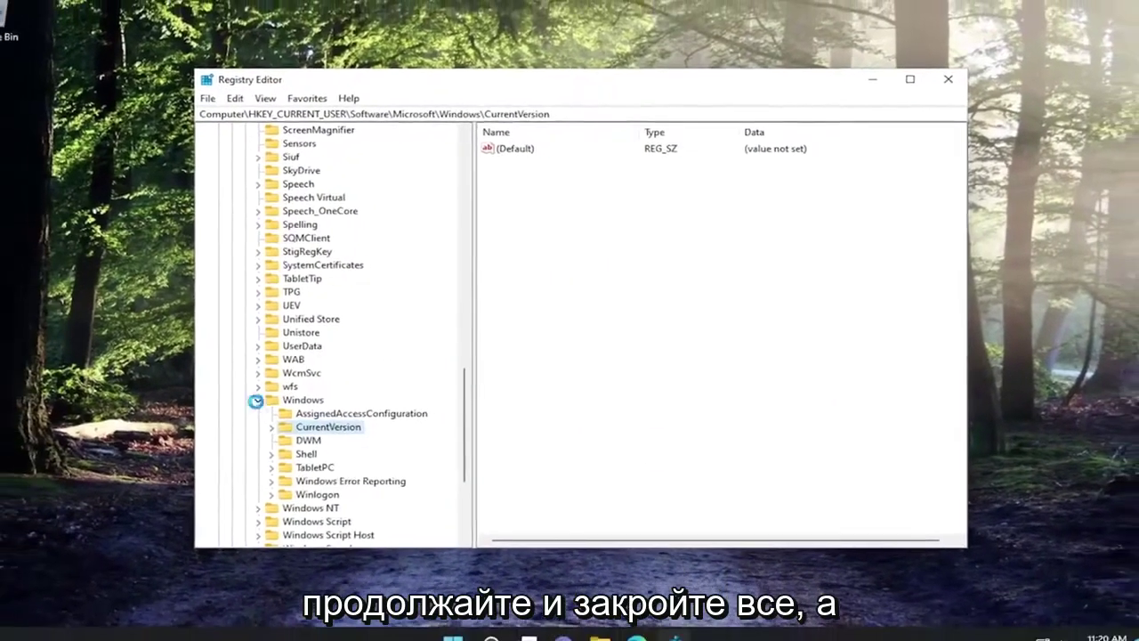
{"action": "left_click_drag", "start_coordinate": [453, 492], "coordinate": [457, 178]}
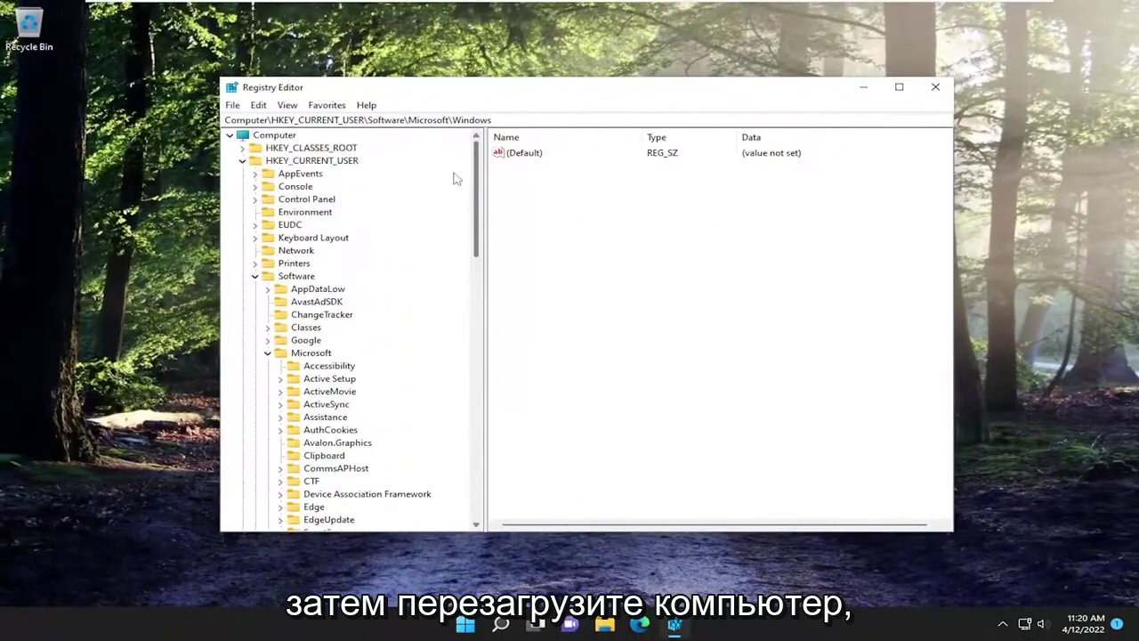
{"action": "left_click", "coordinate": [268, 352]}
{"action": "left_click", "coordinate": [257, 276]}
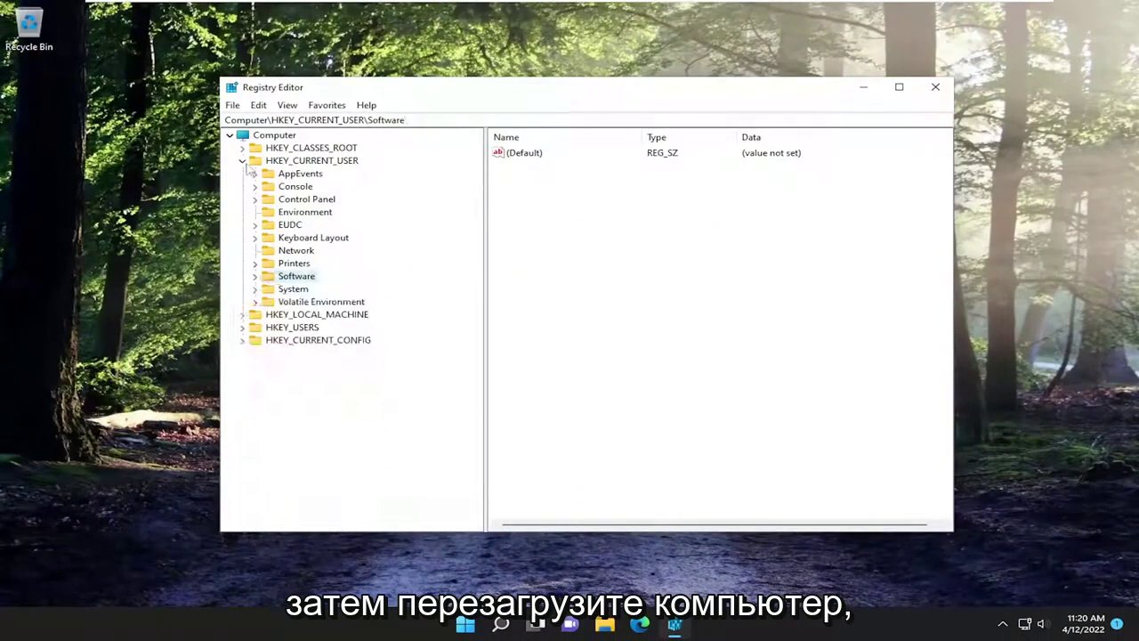
{"action": "left_click", "coordinate": [242, 160]}
{"action": "left_click", "coordinate": [936, 86]}
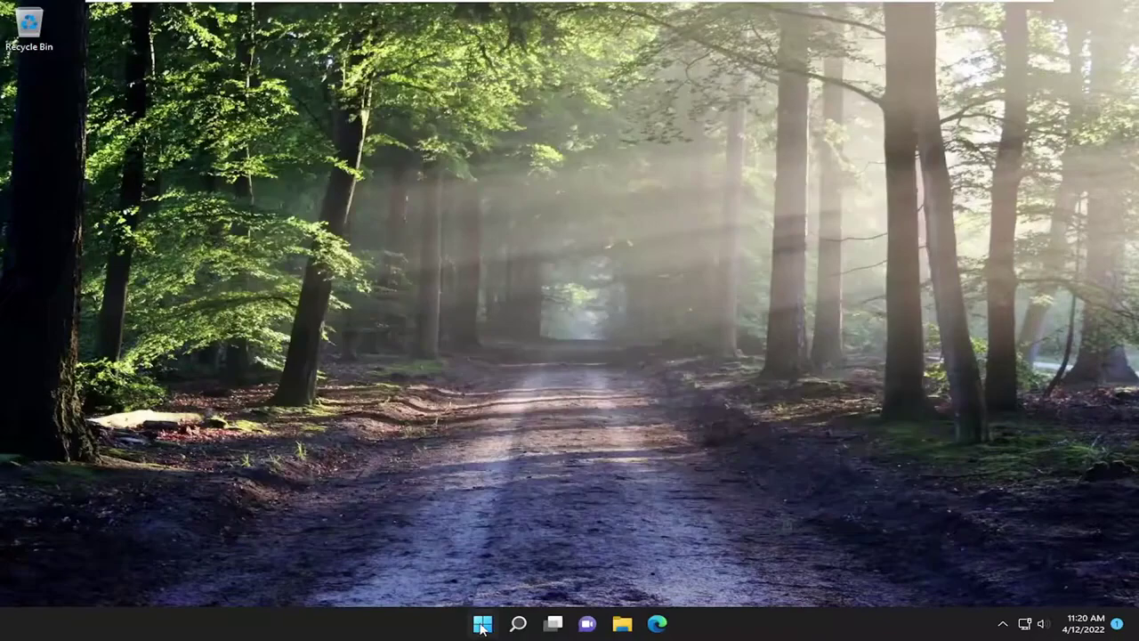